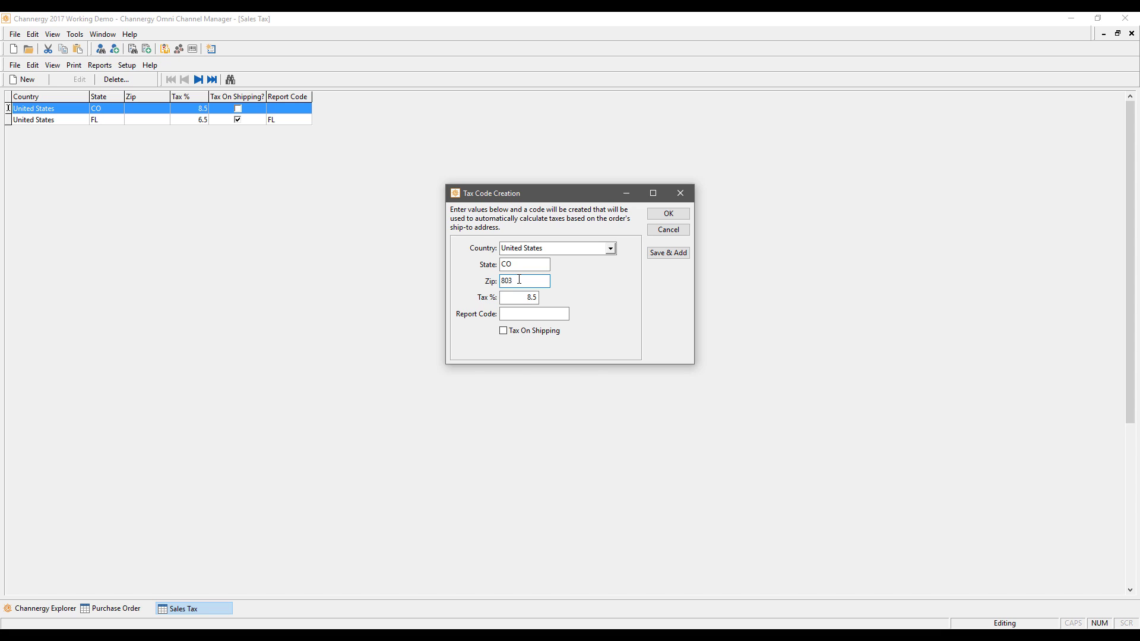
- Try the report code CO803 in the Colorado tax code, discard the entry and close the sales tax list
{"action": "left_click", "coordinate": [563, 312]}
{"action": "type", "text": "CO803"}
{"action": "left_click", "coordinate": [681, 198]}
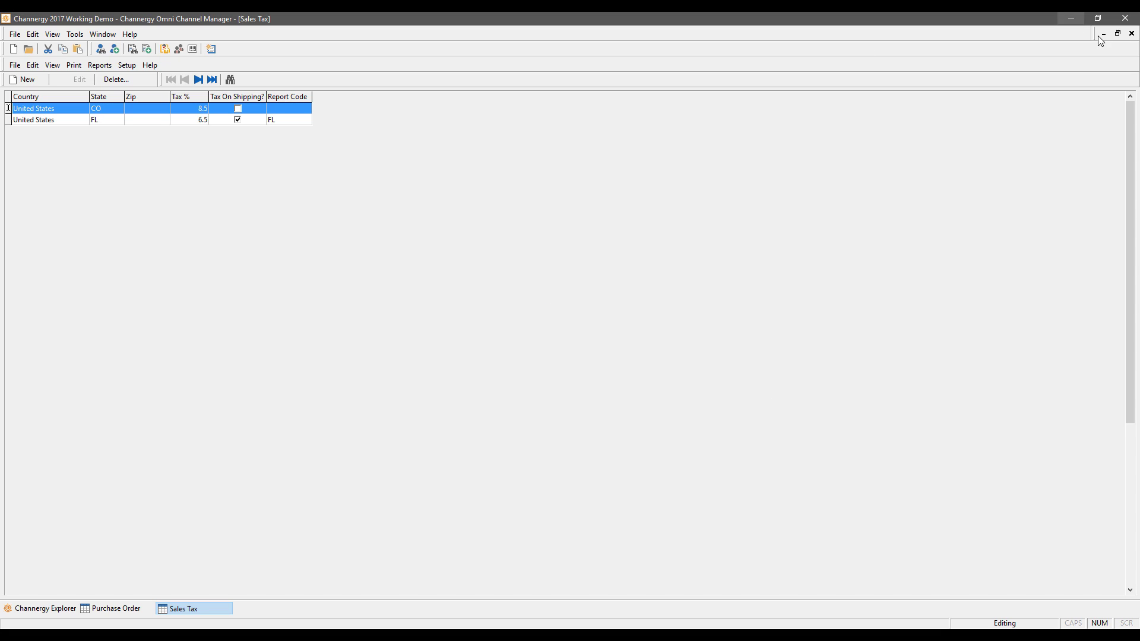
{"action": "left_click", "coordinate": [1132, 34]}
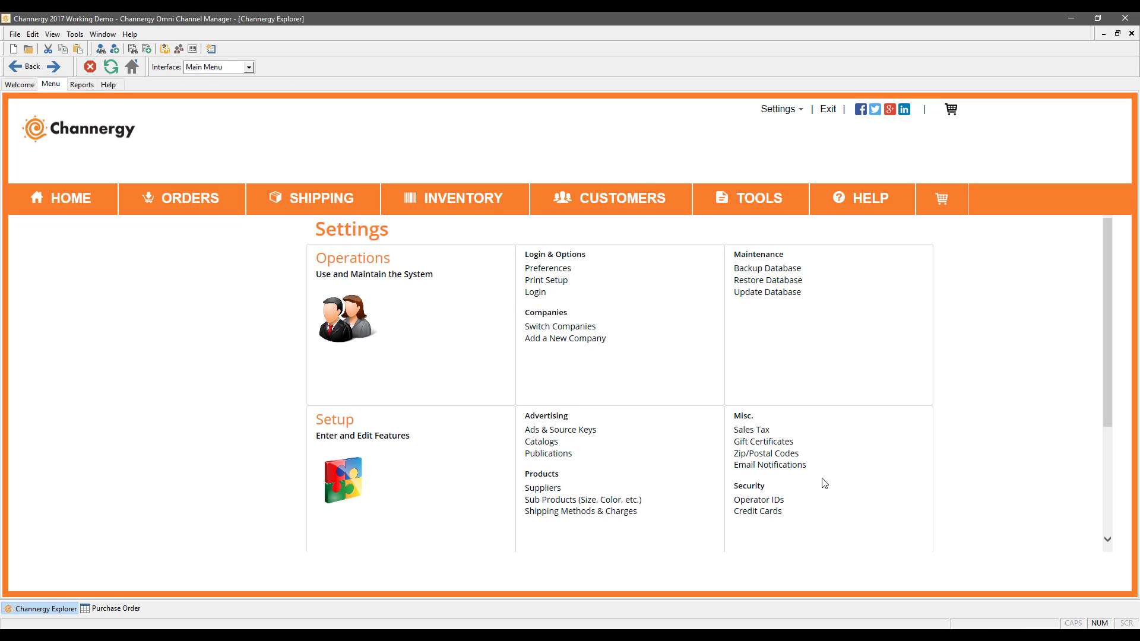
- Open the second order discount among the special offers of source key A1 for editing
{"action": "left_click", "coordinate": [593, 432]}
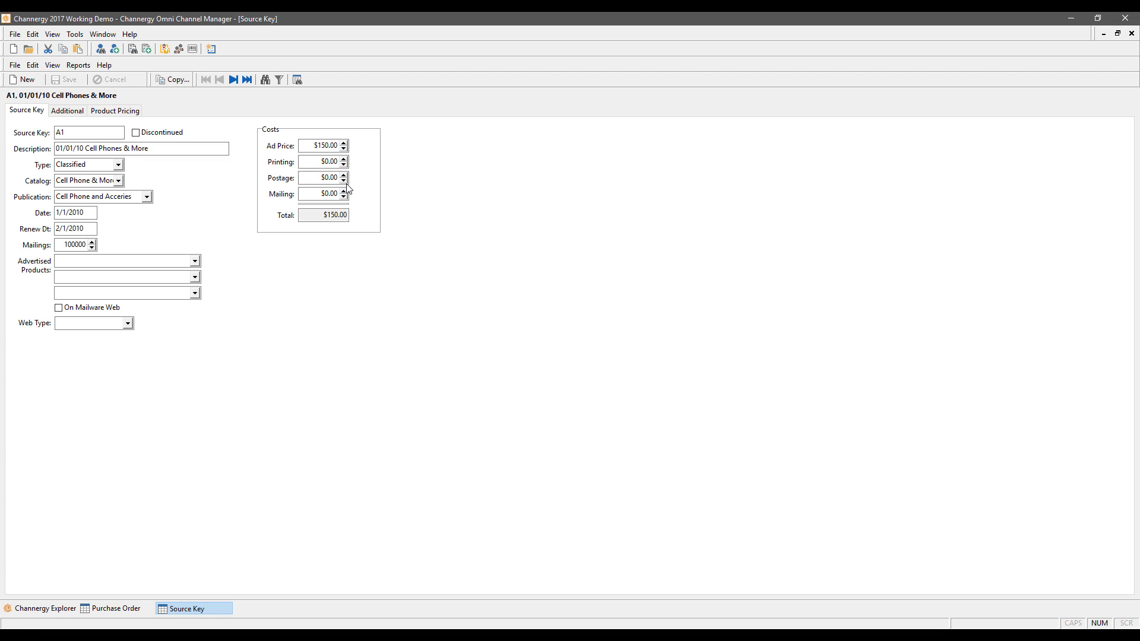
{"action": "left_click", "coordinate": [65, 111]}
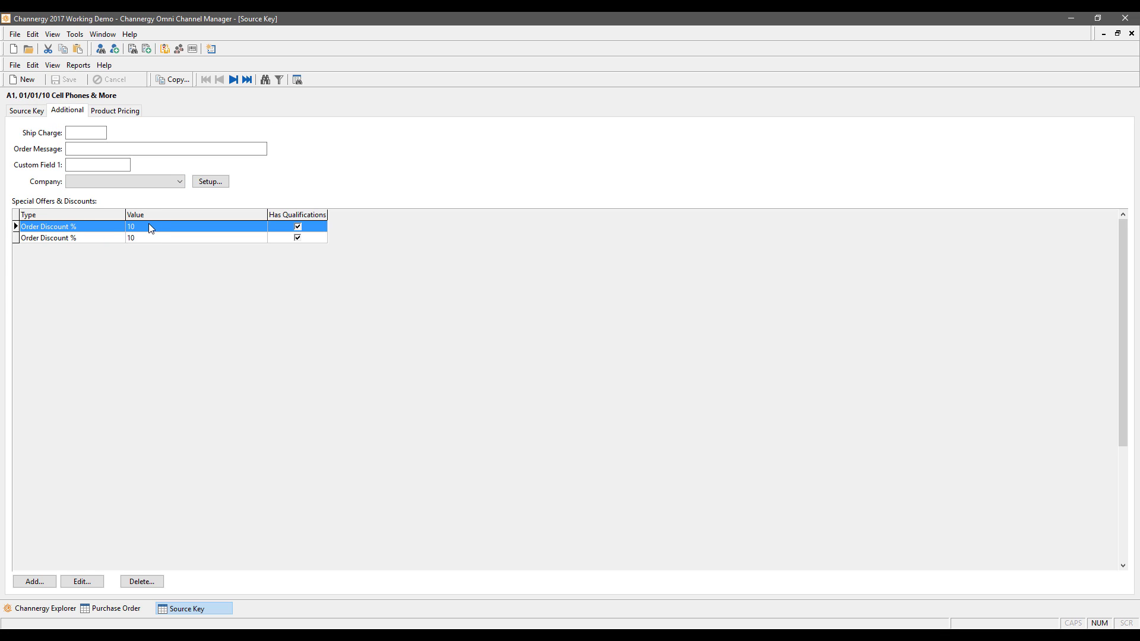
{"action": "left_click", "coordinate": [49, 238]}
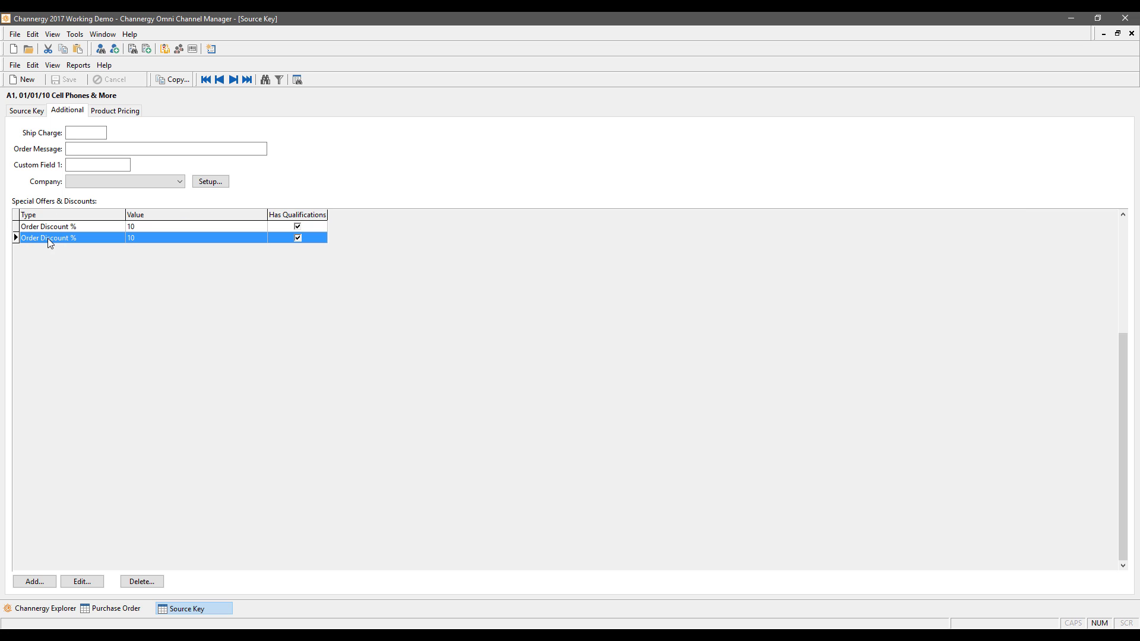
{"action": "left_click", "coordinate": [82, 582]}
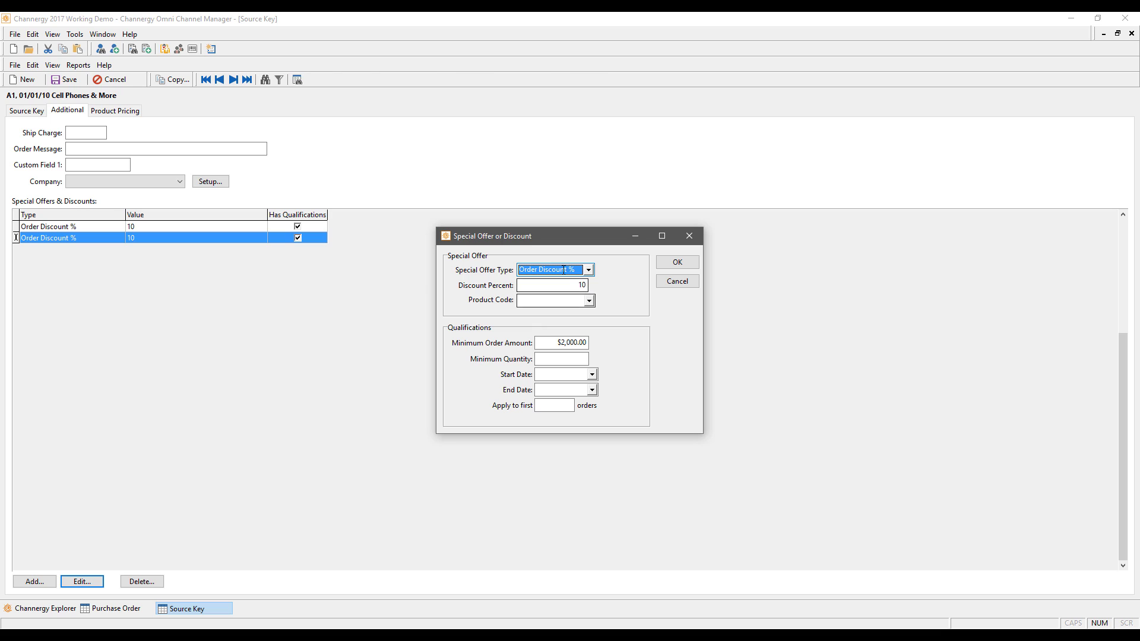
- Try changing the offer type to Free Gift with BB-00002 as the gift product
{"action": "left_click", "coordinate": [588, 270]}
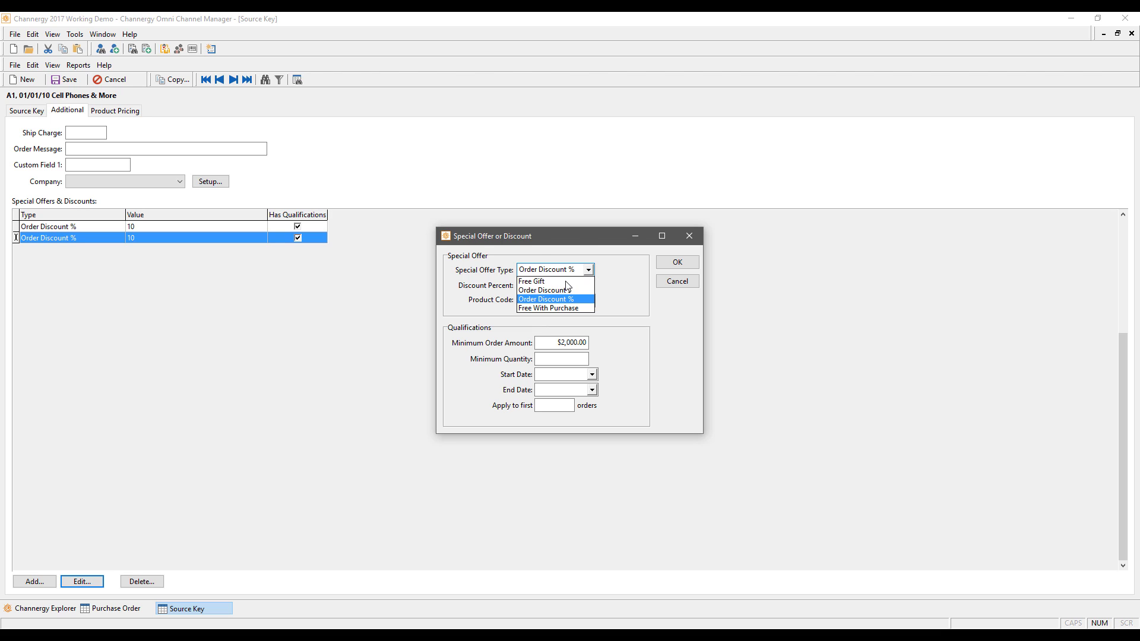
{"action": "left_click", "coordinate": [534, 280]}
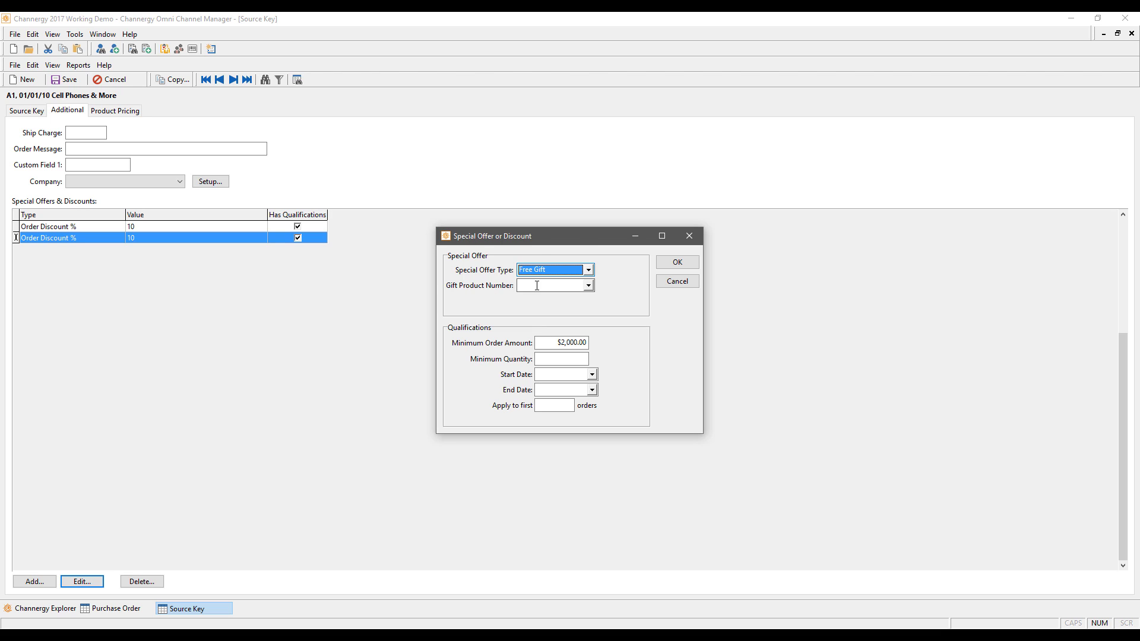
{"action": "left_click", "coordinate": [588, 285]}
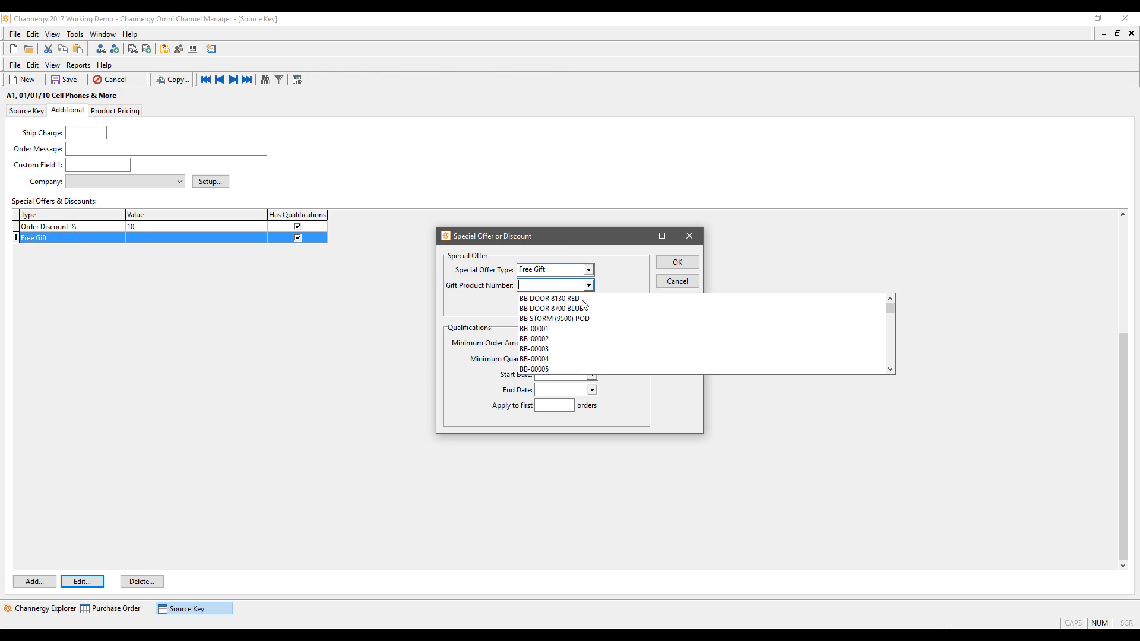
{"action": "left_click", "coordinate": [546, 339]}
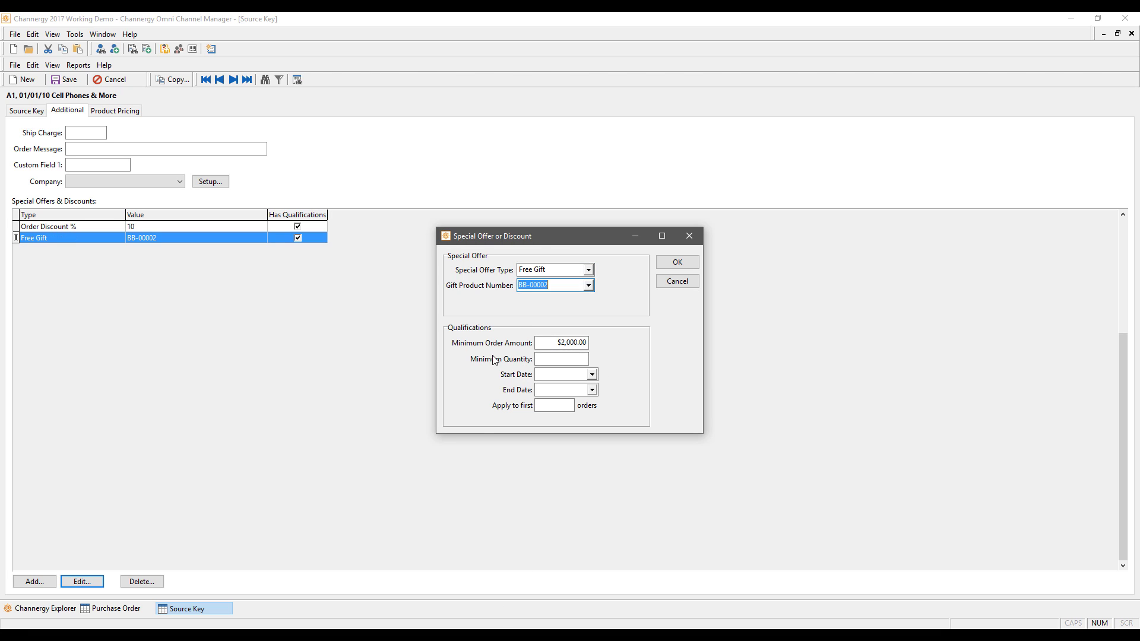
- Try a start date of 8/10/2017 and a limit of the first 100 orders, and discard the offer changes
{"action": "left_click", "coordinate": [549, 358]}
{"action": "left_click", "coordinate": [592, 375]}
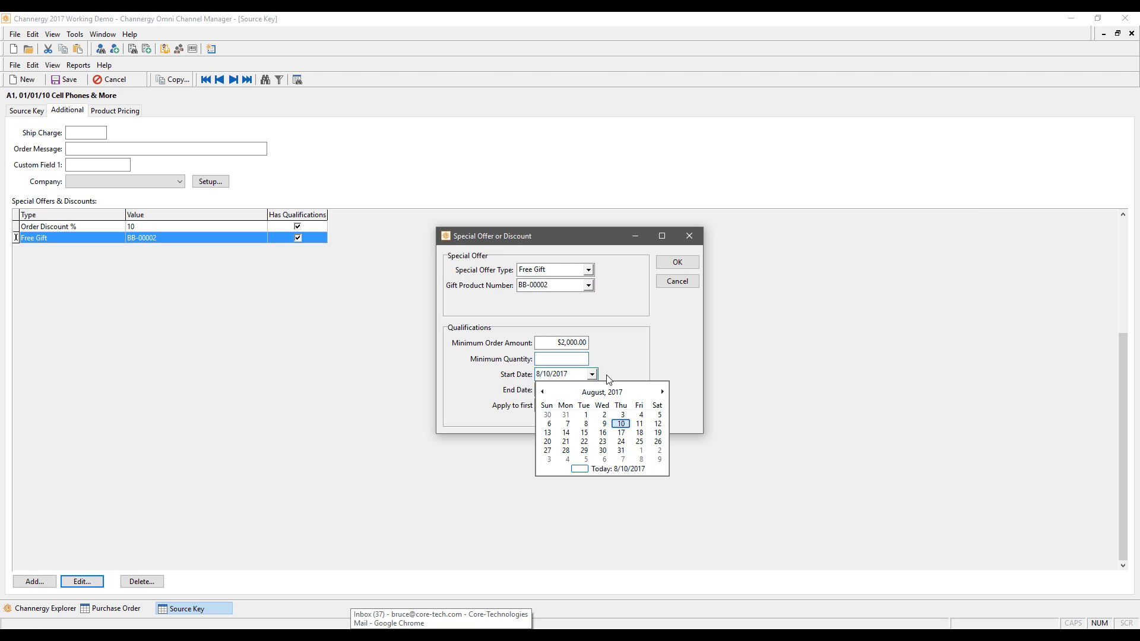
{"action": "left_click", "coordinate": [644, 364]}
{"action": "left_click", "coordinate": [550, 409]}
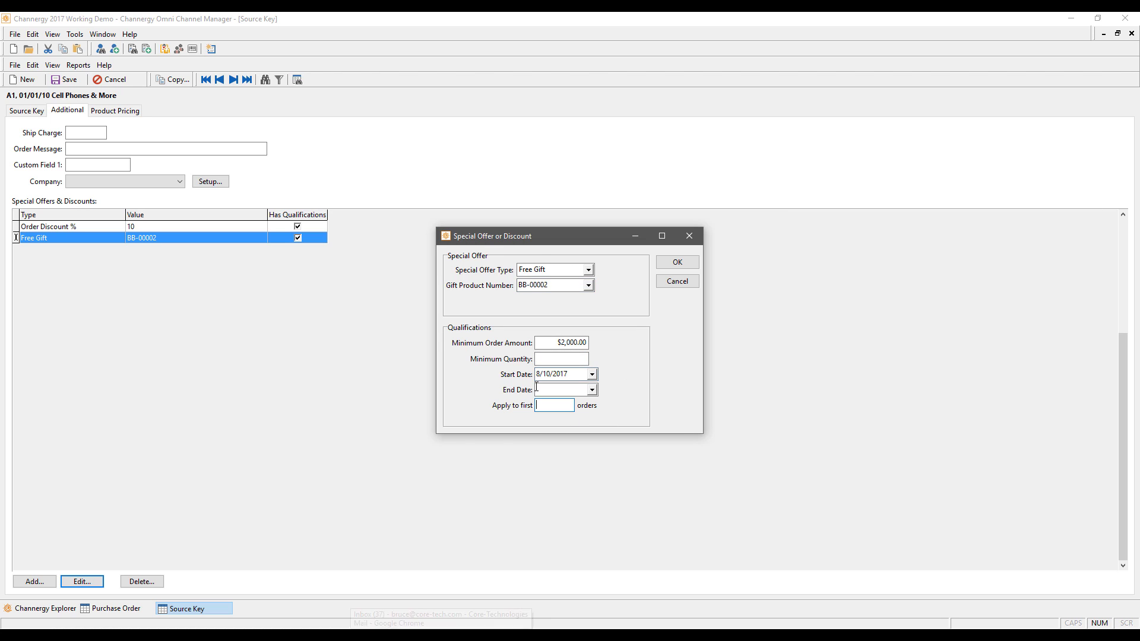
{"action": "type", "text": "100"}
{"action": "left_click", "coordinate": [694, 284]}
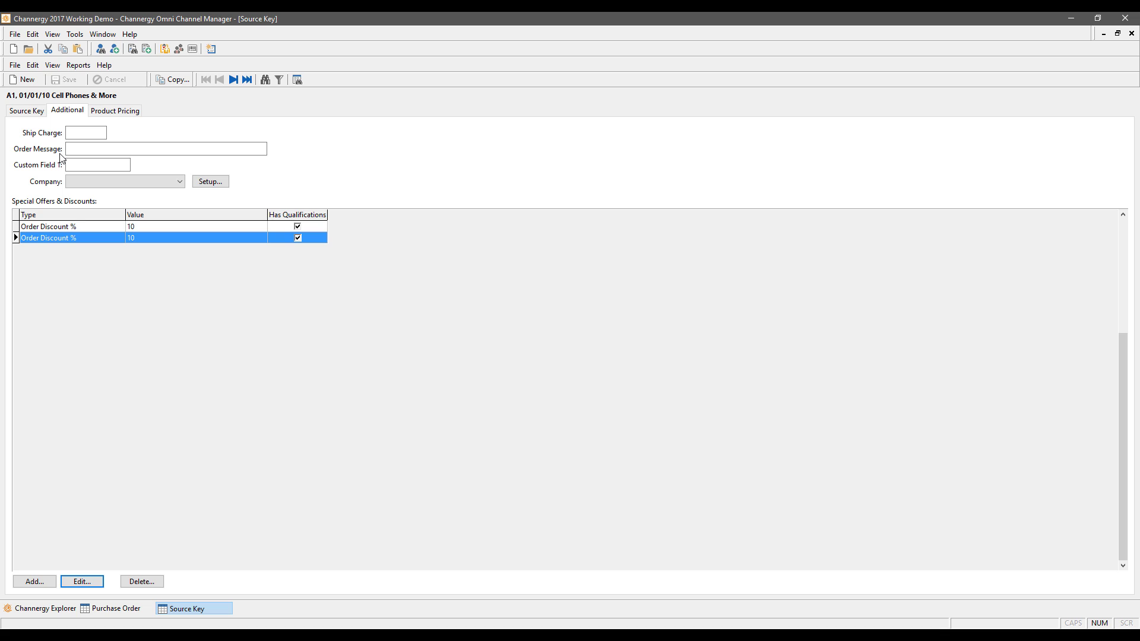
- Review the general and additional details of source key A1, and close the source key record
{"action": "left_click", "coordinate": [27, 111]}
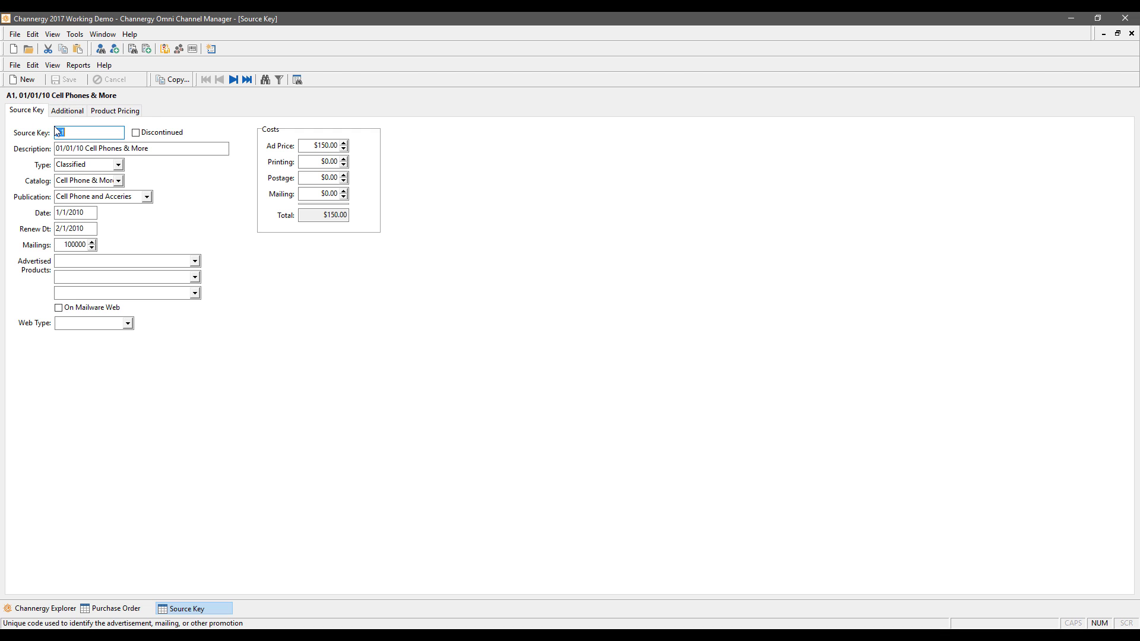
{"action": "left_click", "coordinate": [75, 110]}
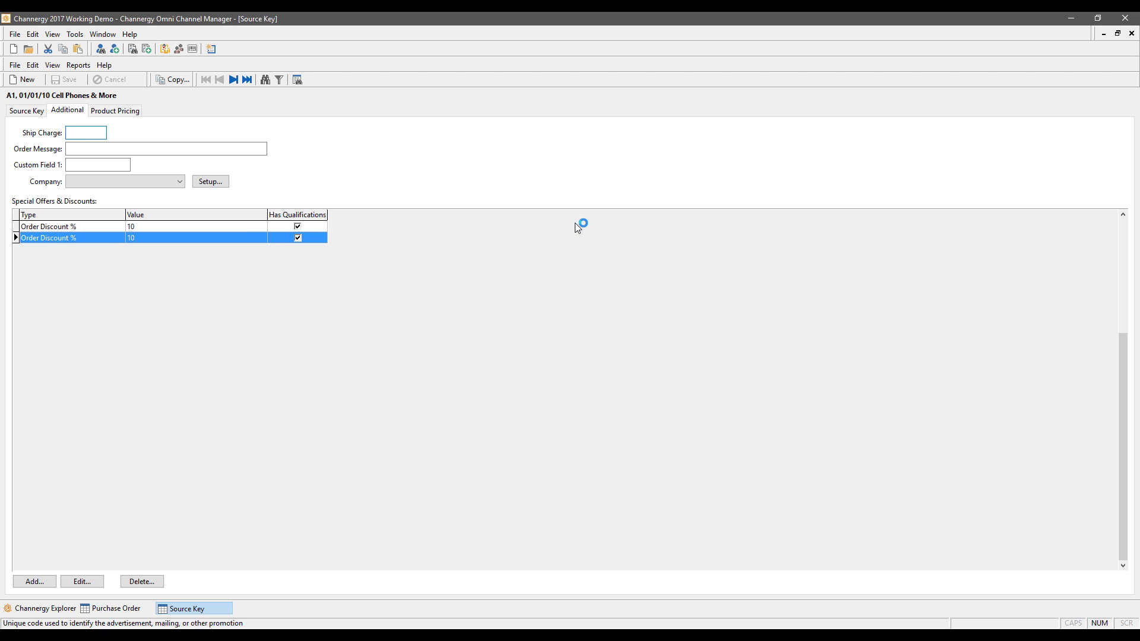
{"action": "left_click", "coordinate": [40, 107]}
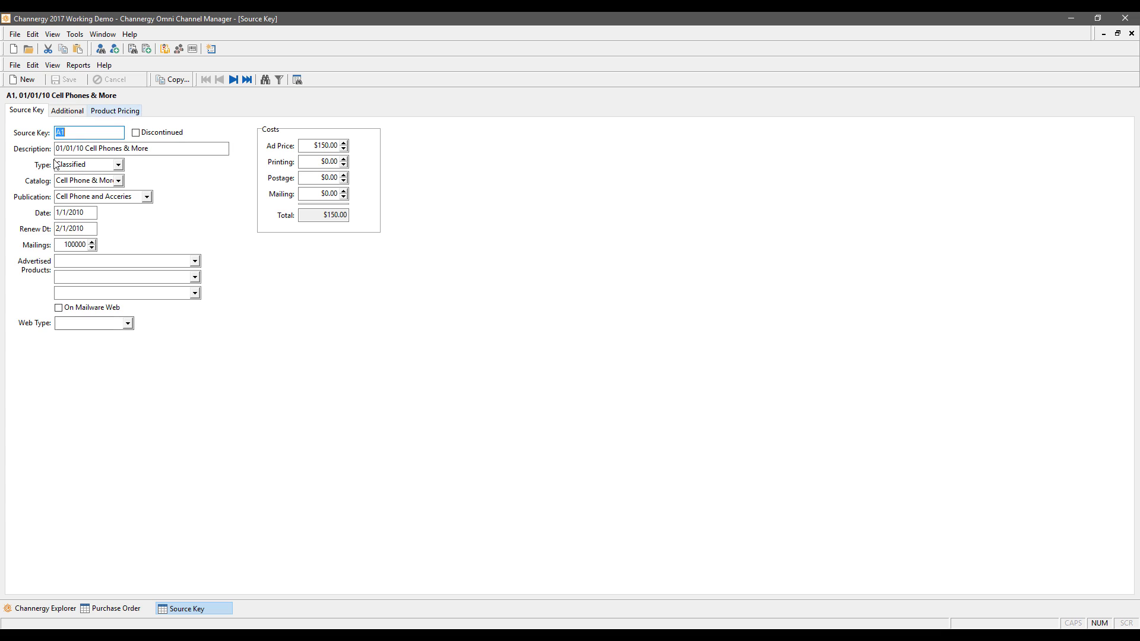
{"action": "left_click", "coordinate": [84, 111]}
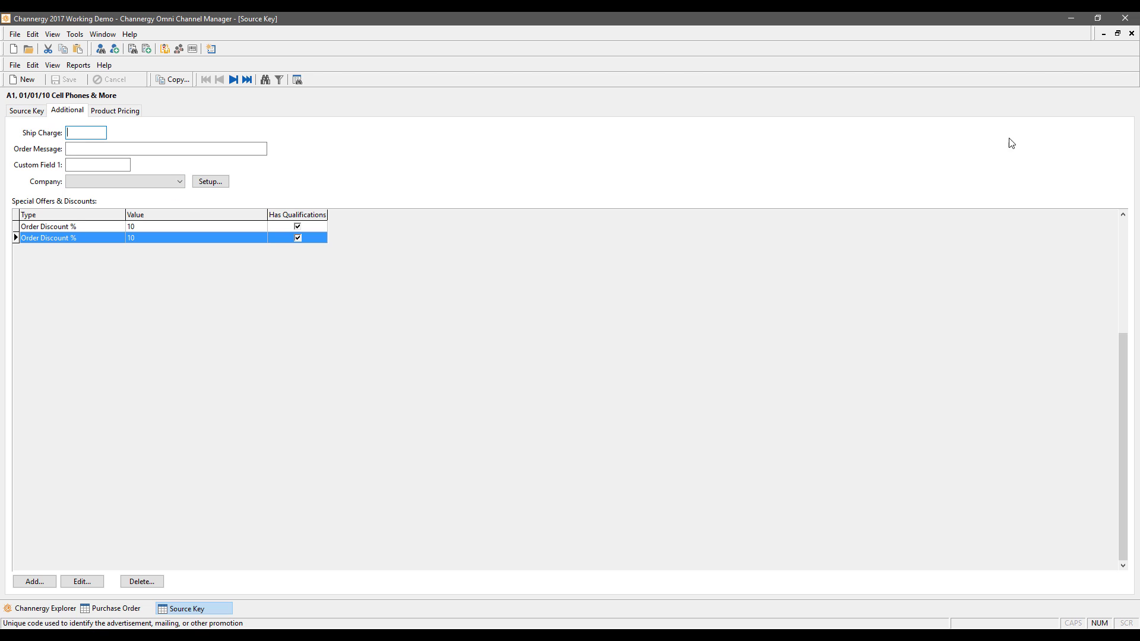
{"action": "left_click", "coordinate": [1132, 34]}
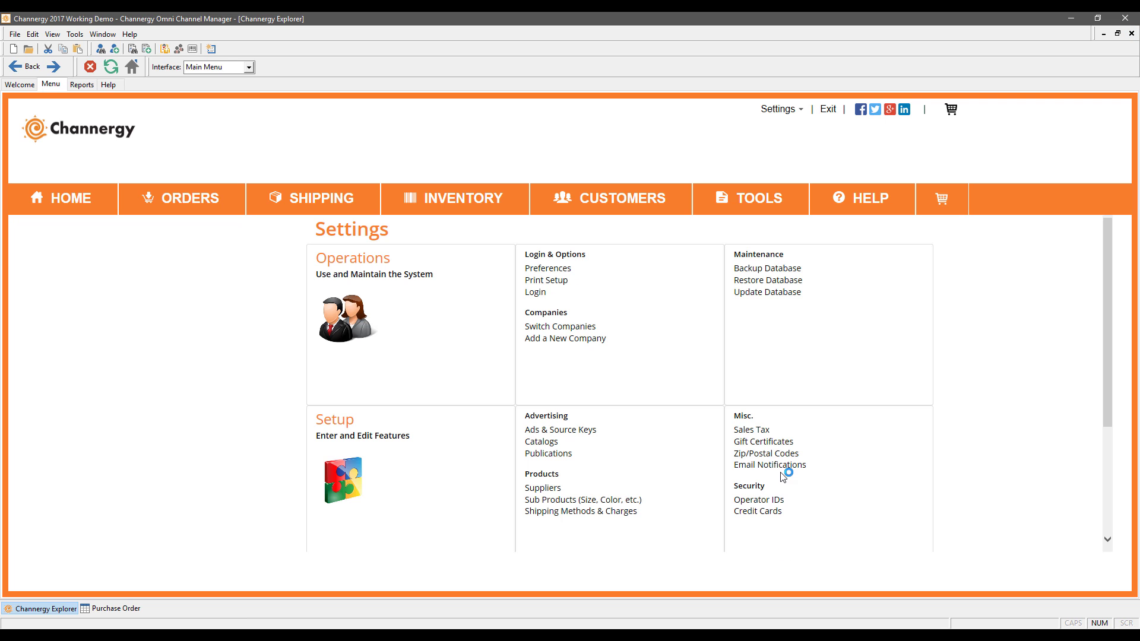
- View the sub-product setup form for size and color variants, and close it
{"action": "left_click", "coordinate": [566, 501]}
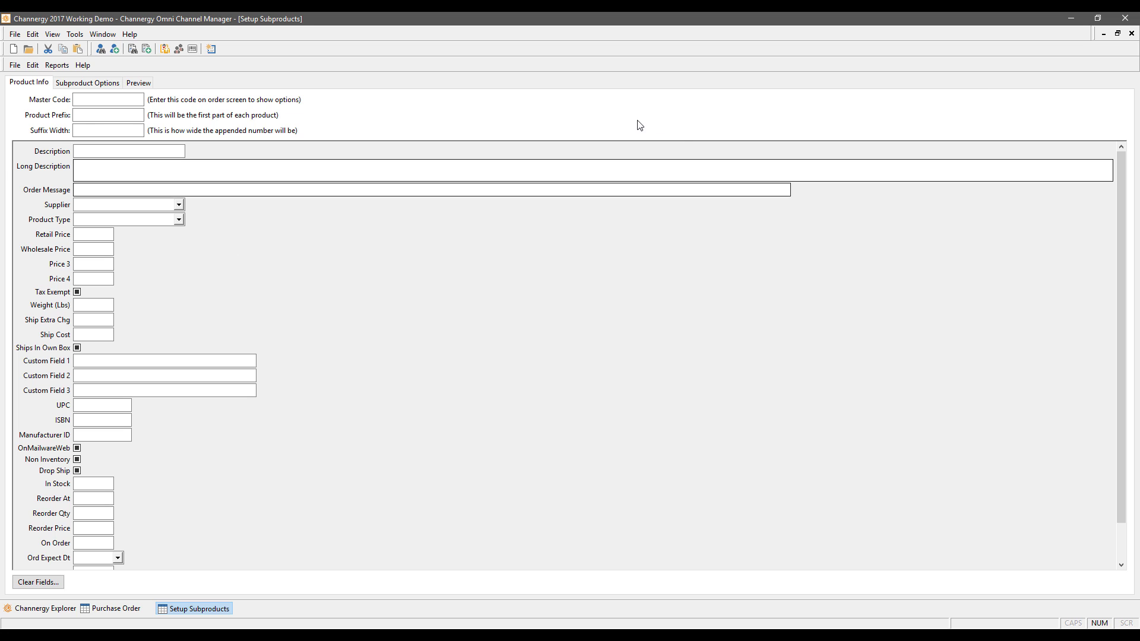
{"action": "left_click", "coordinate": [1132, 34]}
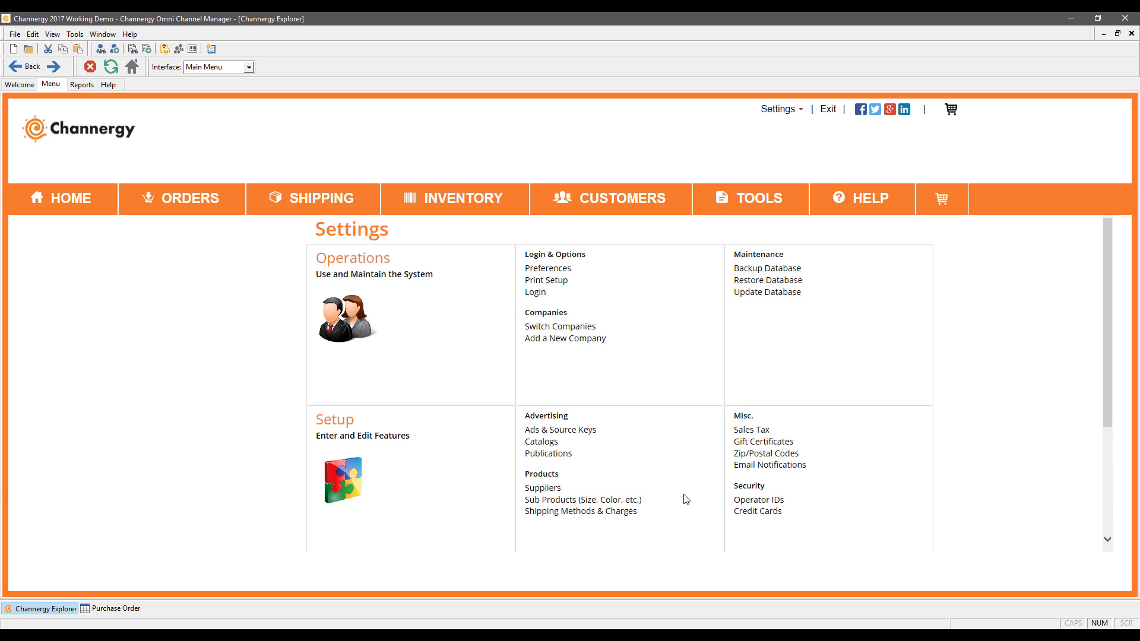
- Review the vendor information, products and purchase orders of supplier Cell Phones Etc, and close the record
{"action": "left_click", "coordinate": [558, 493]}
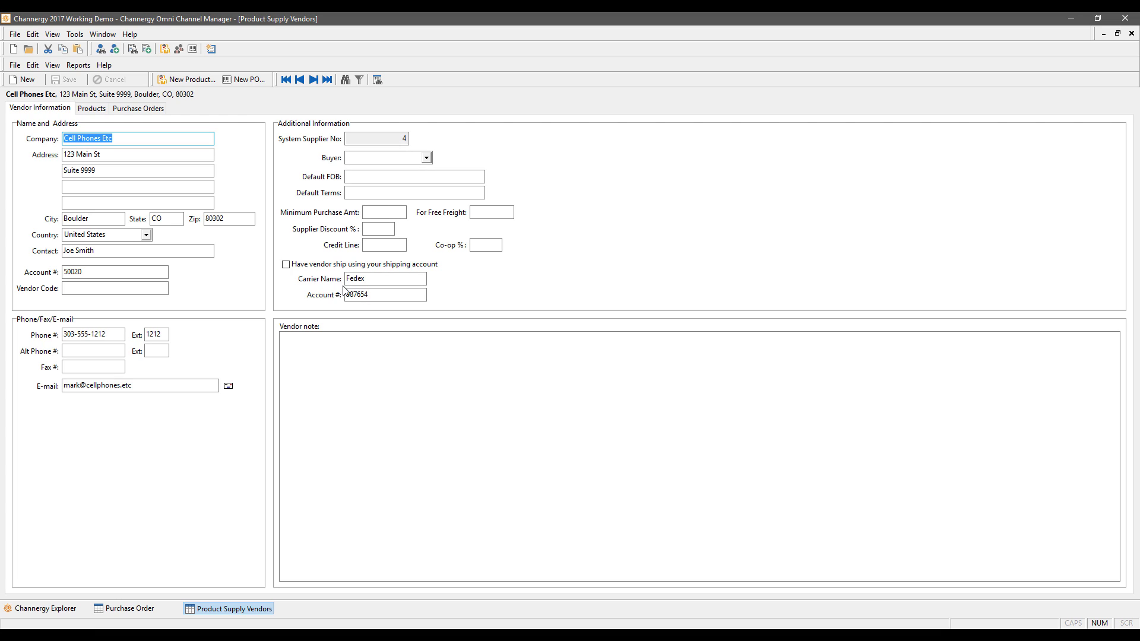
{"action": "left_click", "coordinate": [336, 356]}
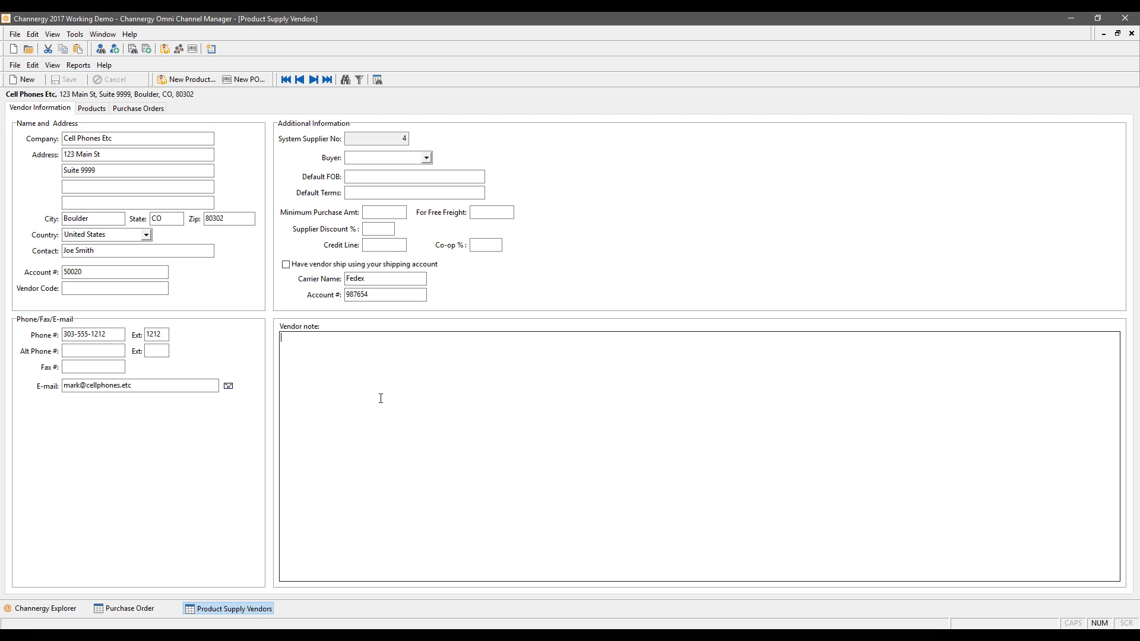
{"action": "left_click", "coordinate": [91, 109]}
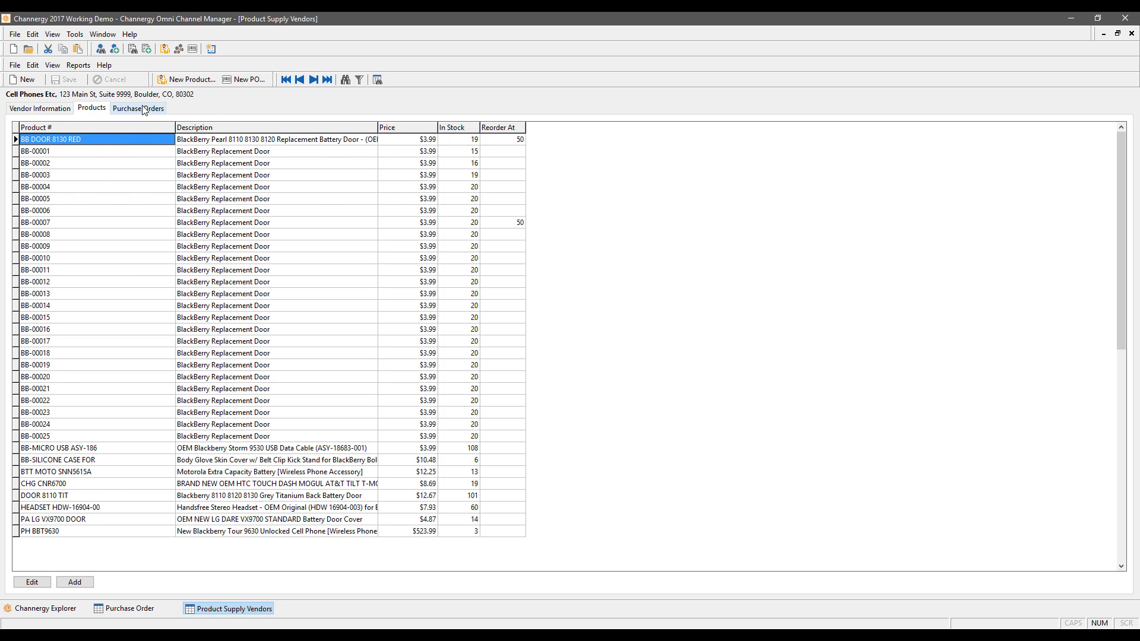
{"action": "left_click", "coordinate": [143, 109]}
{"action": "left_click", "coordinate": [94, 111]}
{"action": "left_click", "coordinate": [48, 109]}
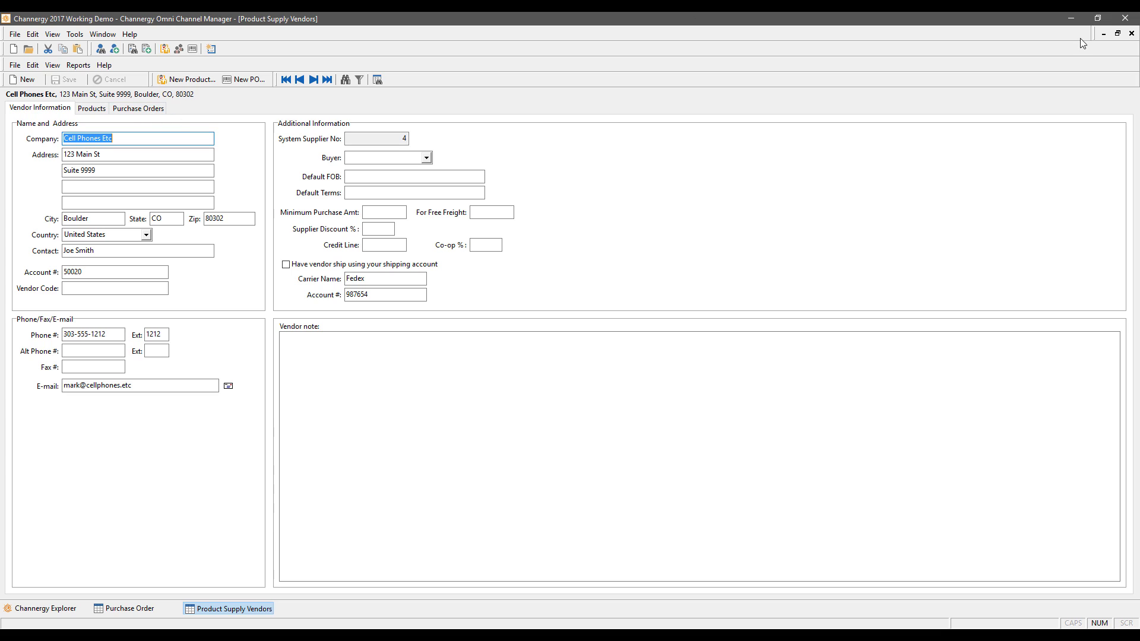
{"action": "left_click", "coordinate": [1131, 34]}
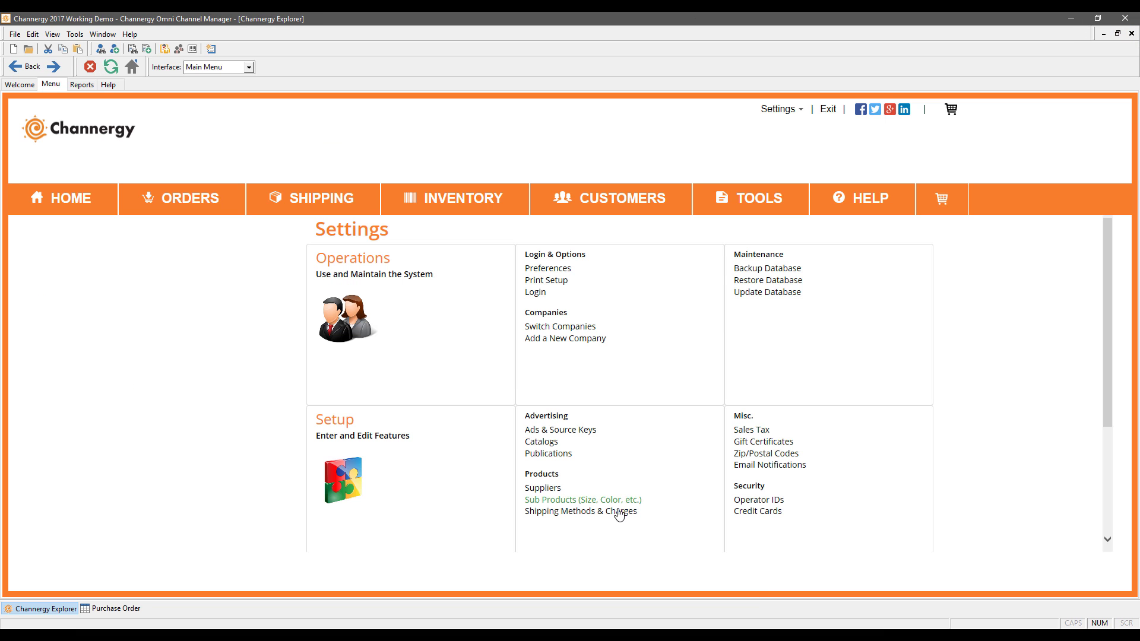
- Open the UPS Ground shipping method and review its charges: flat, by order total, by weight and by zone
{"action": "left_click", "coordinate": [560, 513]}
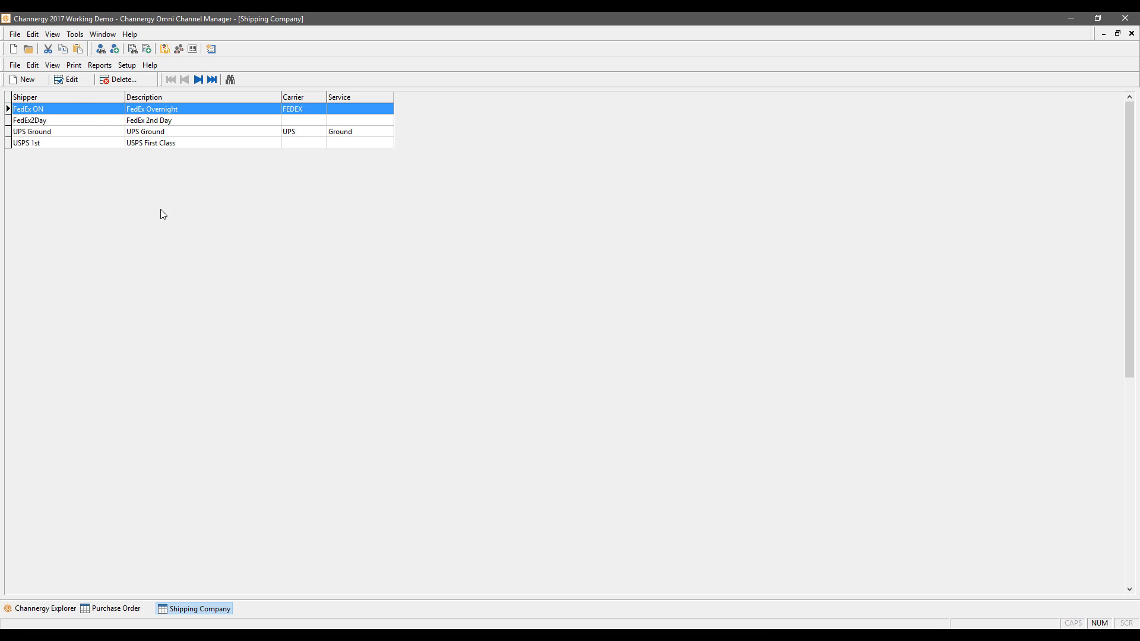
{"action": "left_click", "coordinate": [60, 138]}
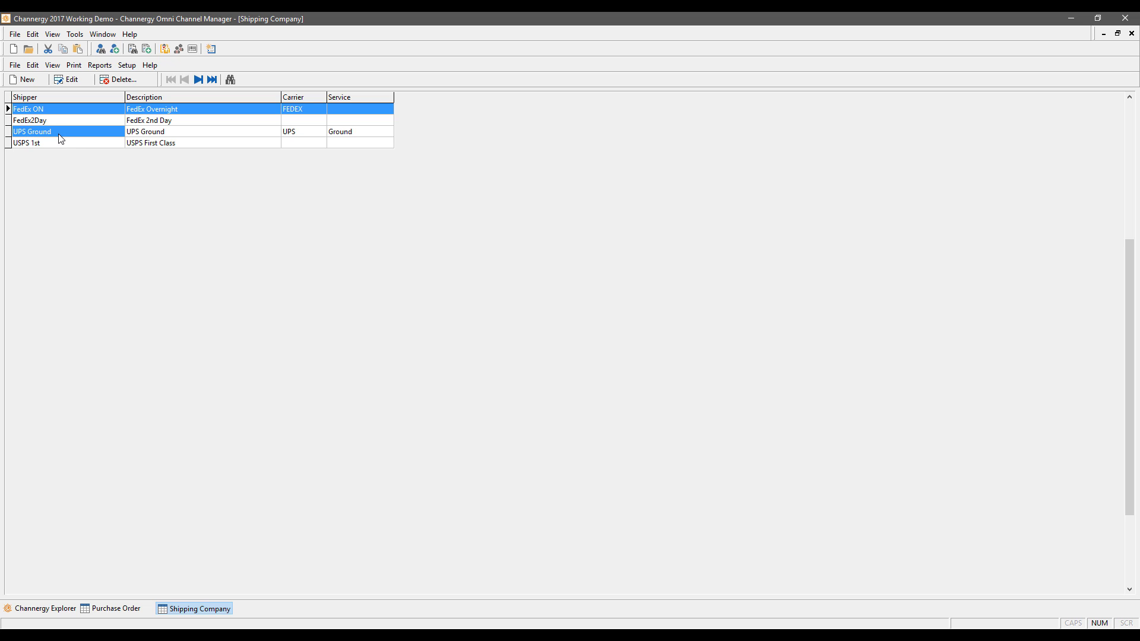
{"action": "double_click", "coordinate": [59, 138]}
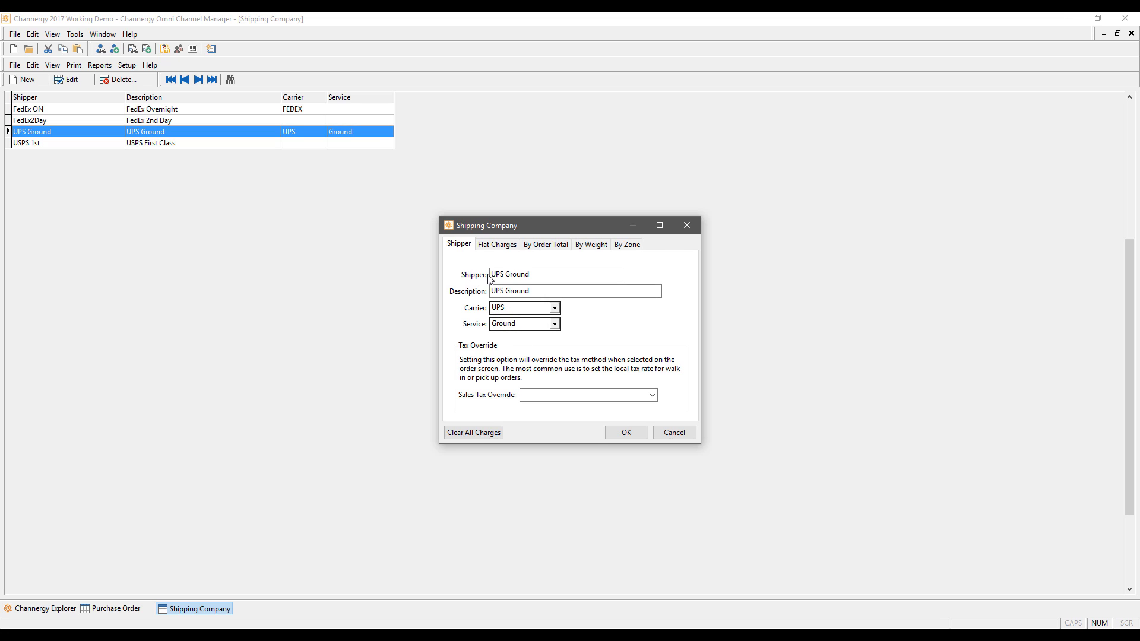
{"action": "left_click", "coordinate": [486, 245]}
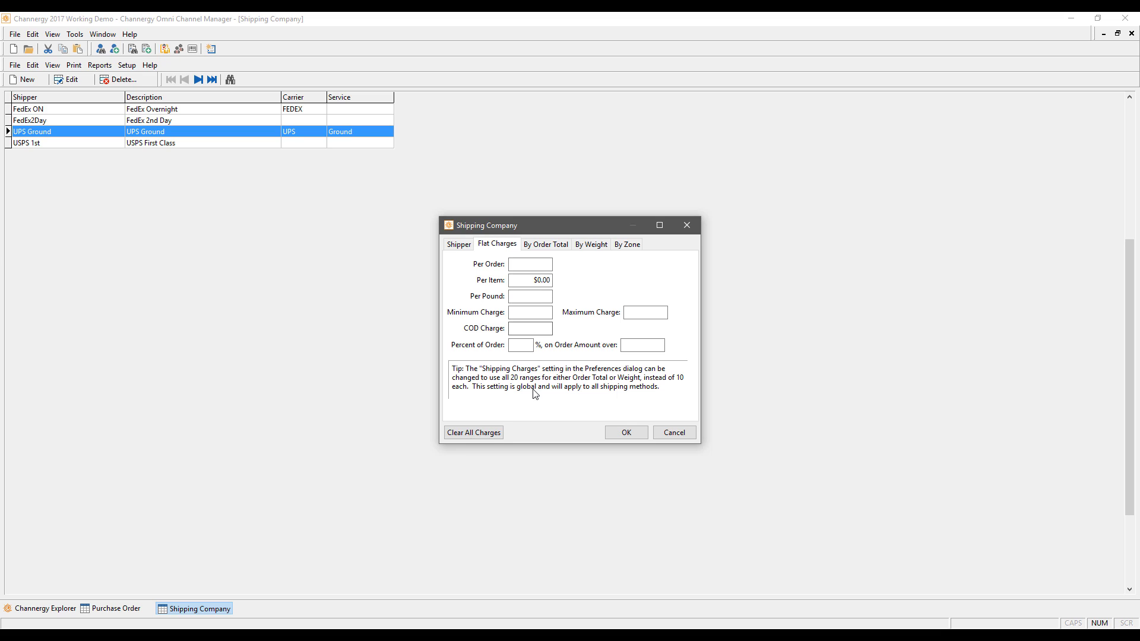
{"action": "left_click", "coordinate": [547, 247]}
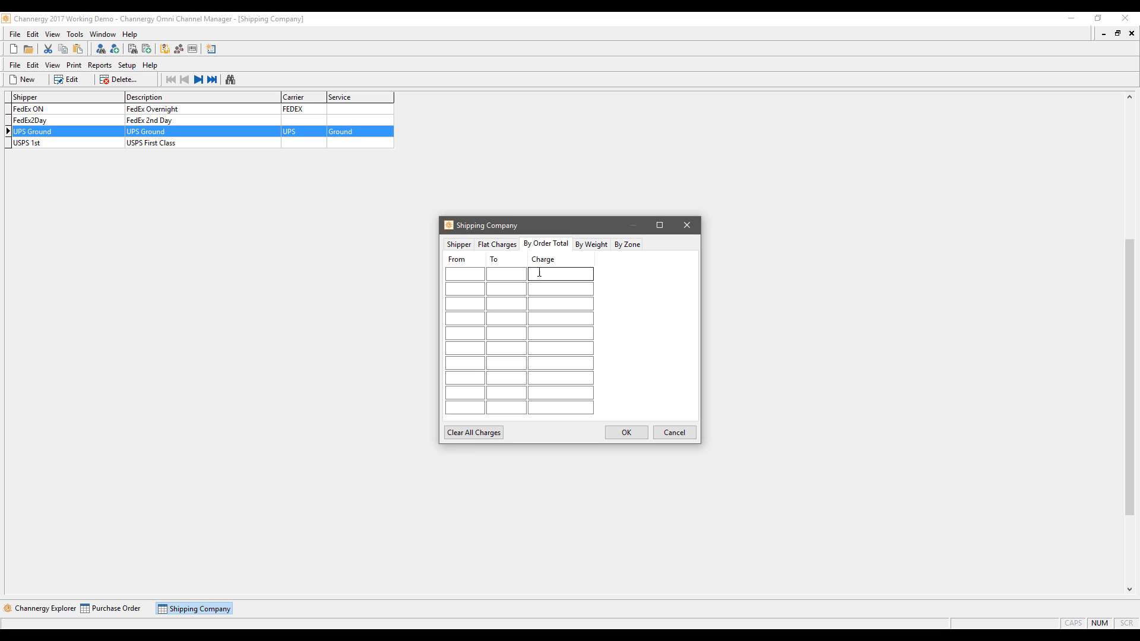
{"action": "left_click", "coordinate": [592, 245]}
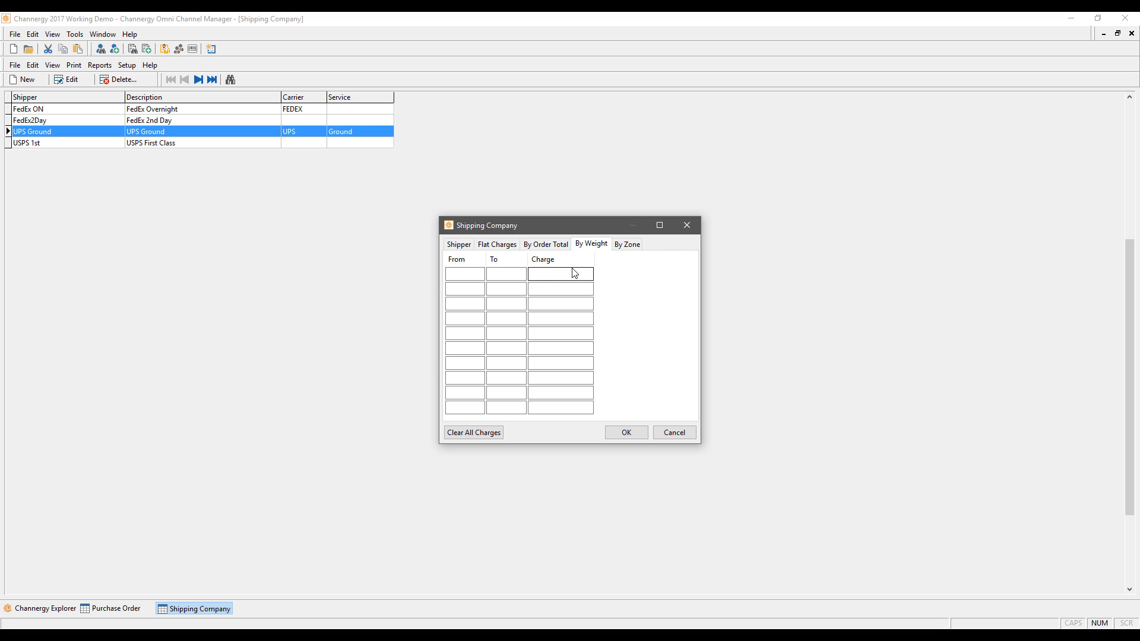
{"action": "left_click", "coordinate": [636, 245]}
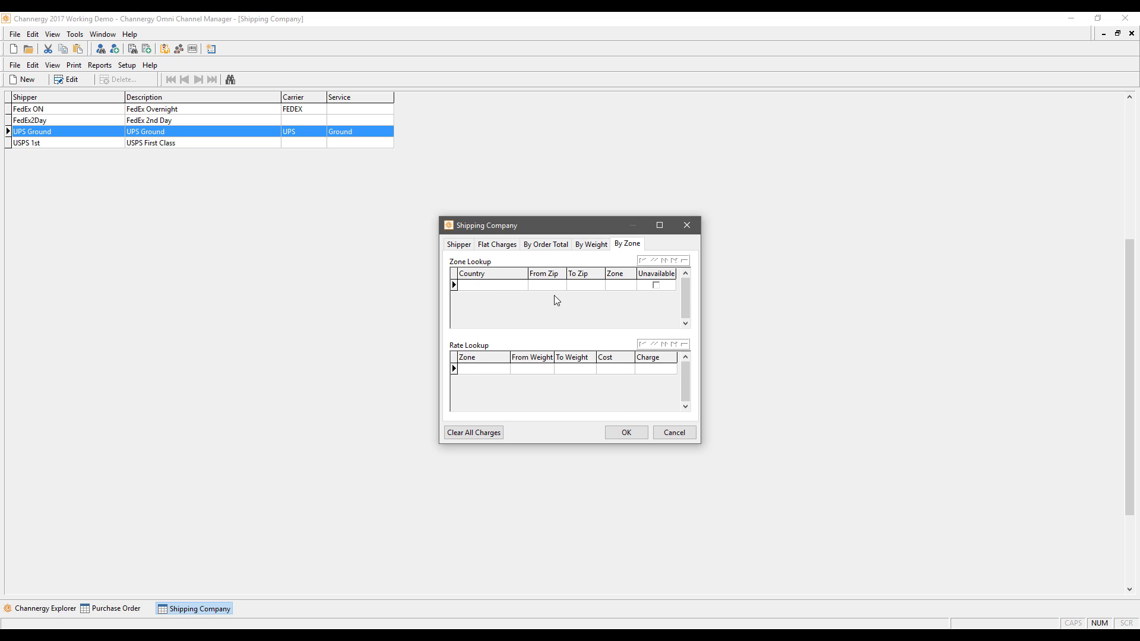
- Examine the cost and charge entries in the zone rate lookup for UPS Ground
{"action": "left_click", "coordinate": [617, 369]}
{"action": "left_click", "coordinate": [661, 369]}
{"action": "left_click", "coordinate": [623, 369]}
{"action": "left_click", "coordinate": [660, 368]}
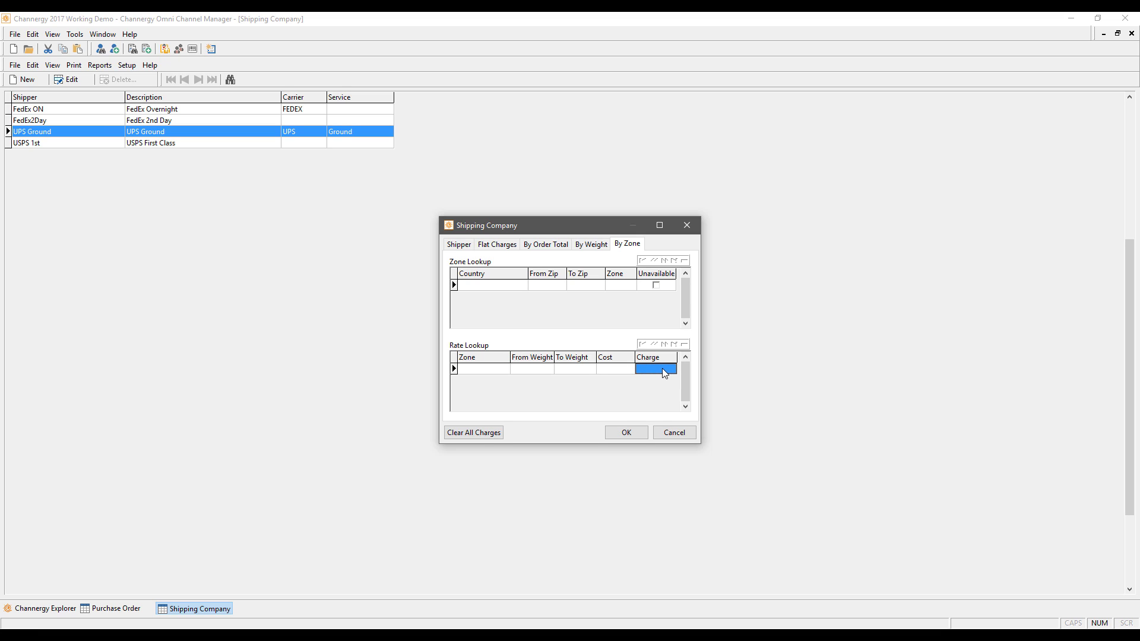
{"action": "left_click", "coordinate": [624, 370]}
{"action": "left_click", "coordinate": [620, 369]}
- Set the UPS Ground flat charge per item to 1, save it and close the shipping methods list
{"action": "left_click", "coordinate": [497, 244]}
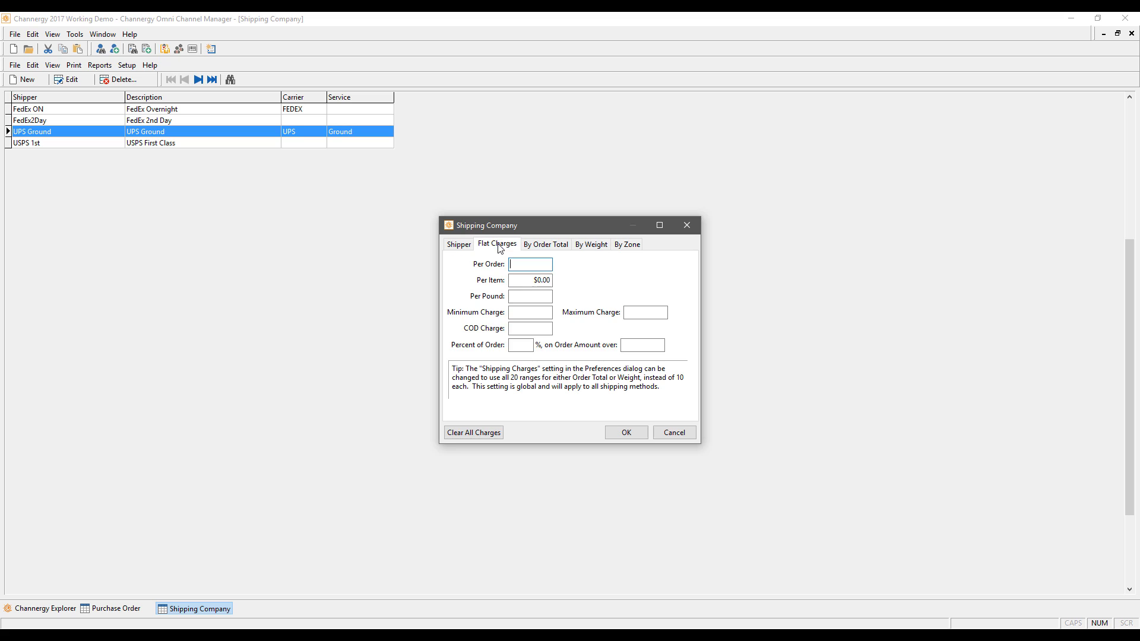
{"action": "left_click", "coordinate": [536, 284]}
{"action": "type", "text": "1"}
{"action": "left_click", "coordinate": [531, 264]}
{"action": "left_click", "coordinate": [627, 434]}
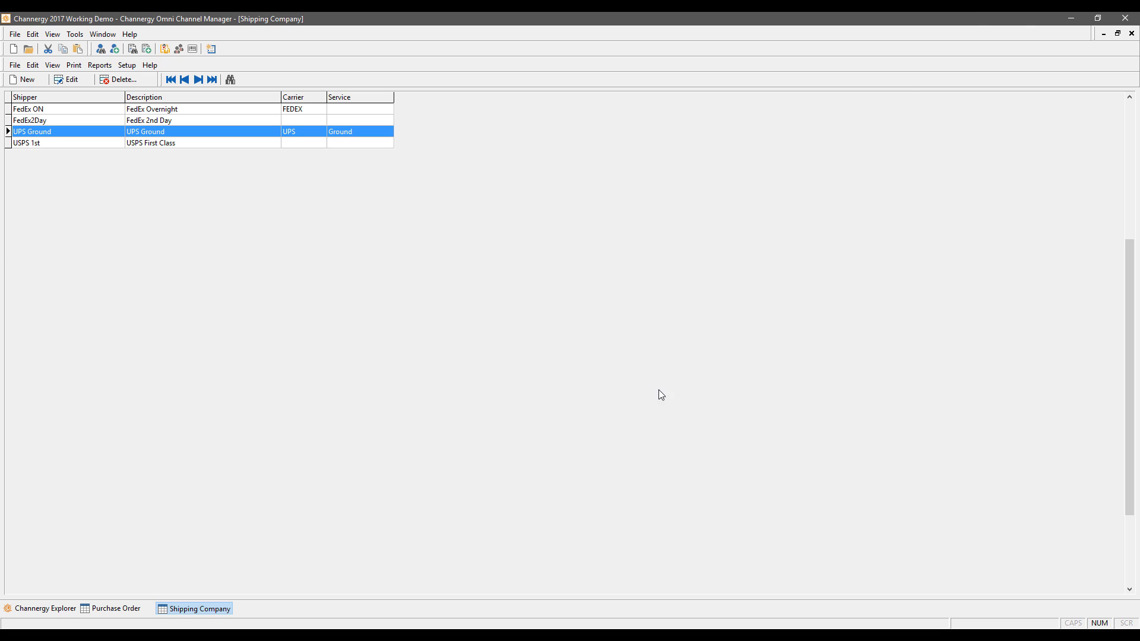
{"action": "left_click", "coordinate": [1132, 34]}
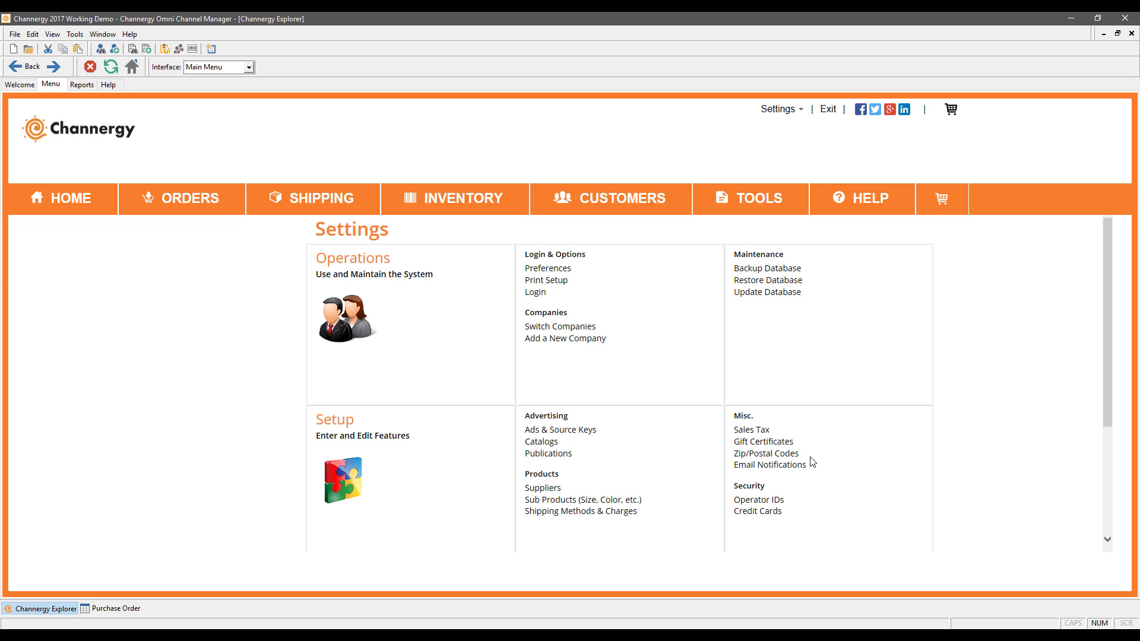